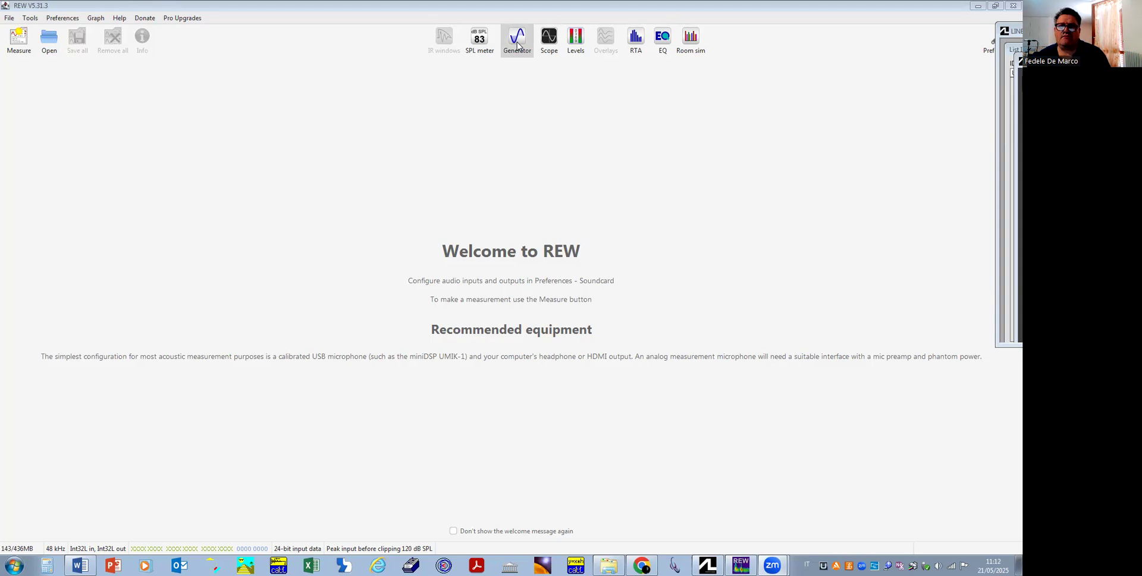
Open the signal generator and the scope, and arrange their windows side by side with the scope controls fully visible
click(517, 46)
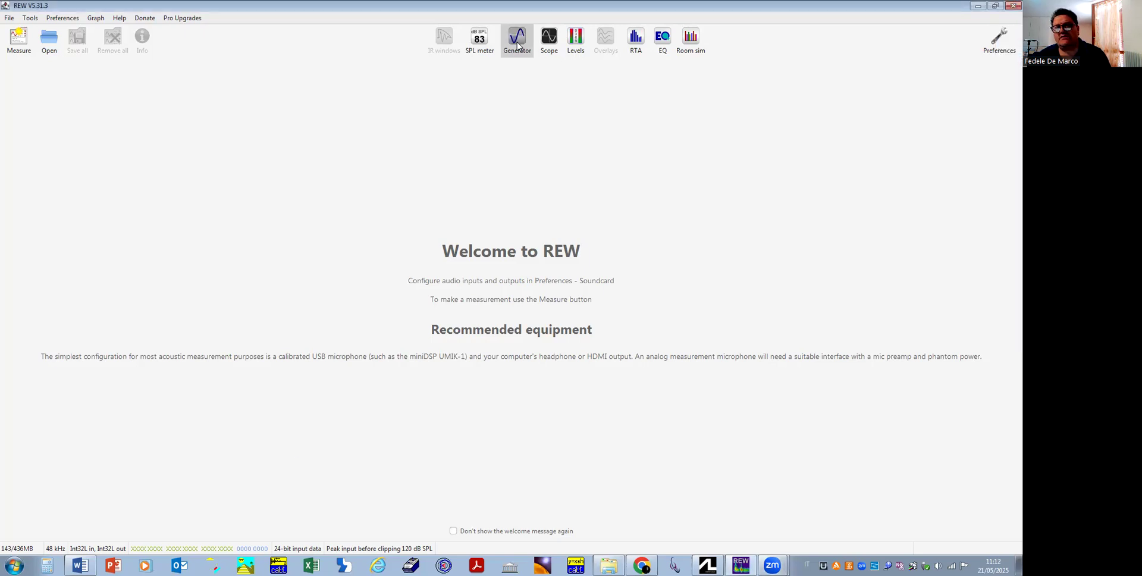
click(549, 41)
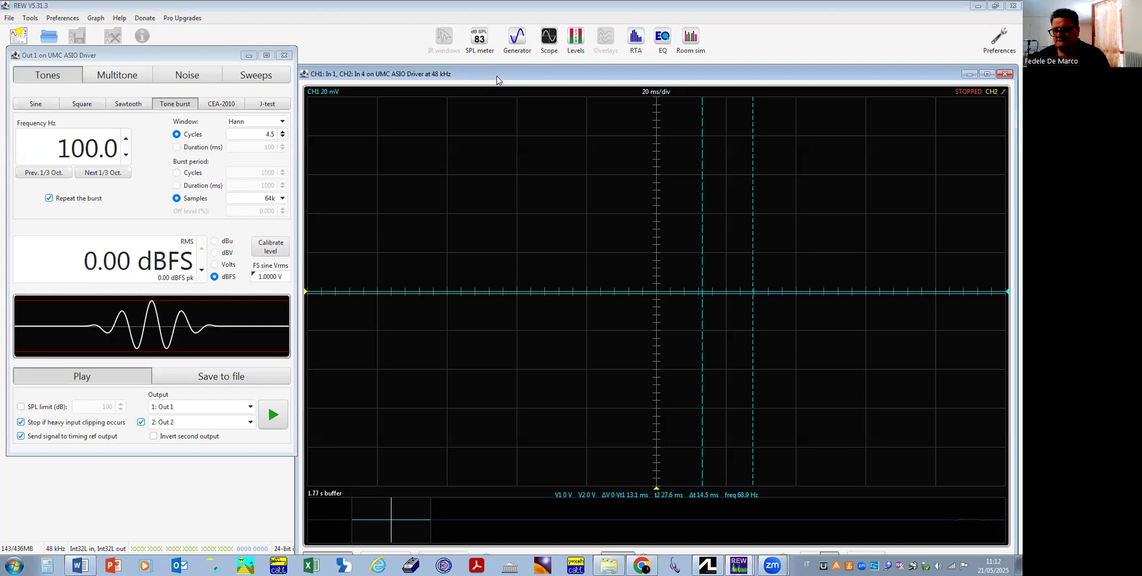
drag(498, 79, 491, 103)
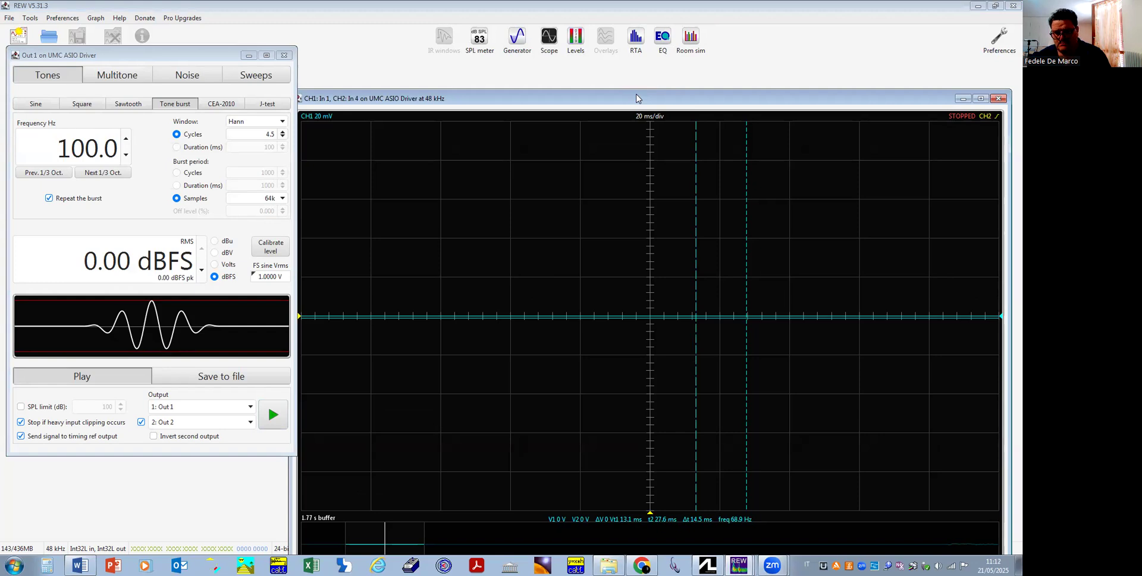
drag(636, 98, 643, 32)
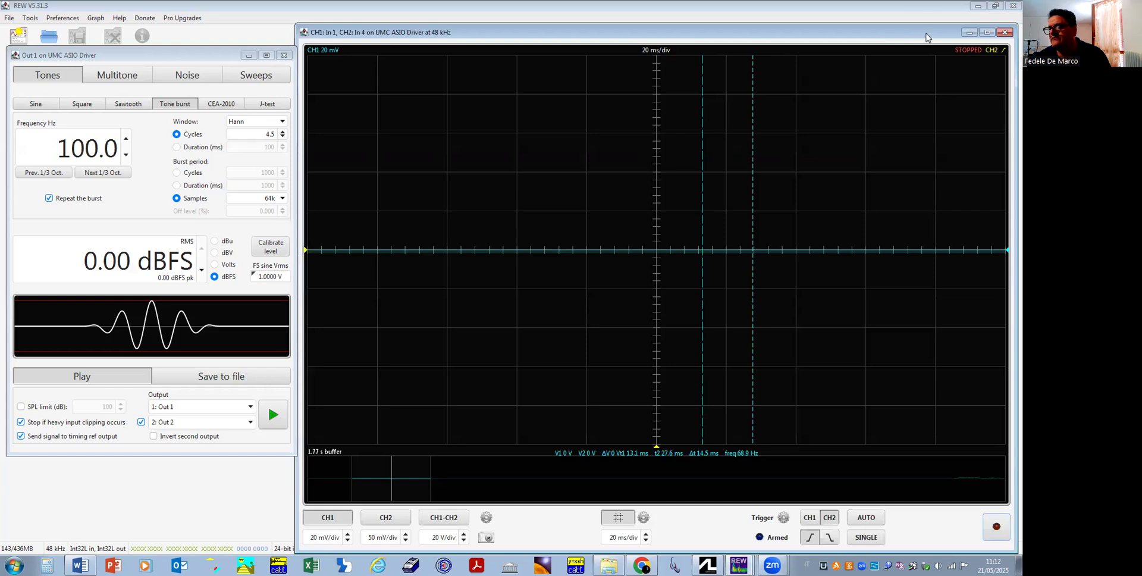
drag(926, 38, 928, 37)
click(166, 59)
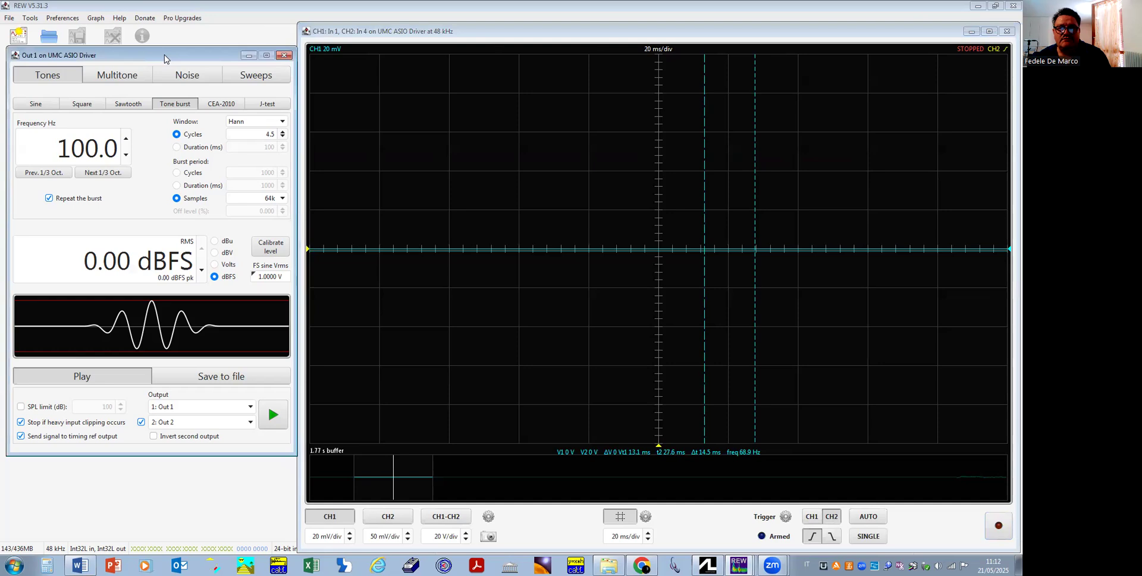
drag(165, 55, 162, 43)
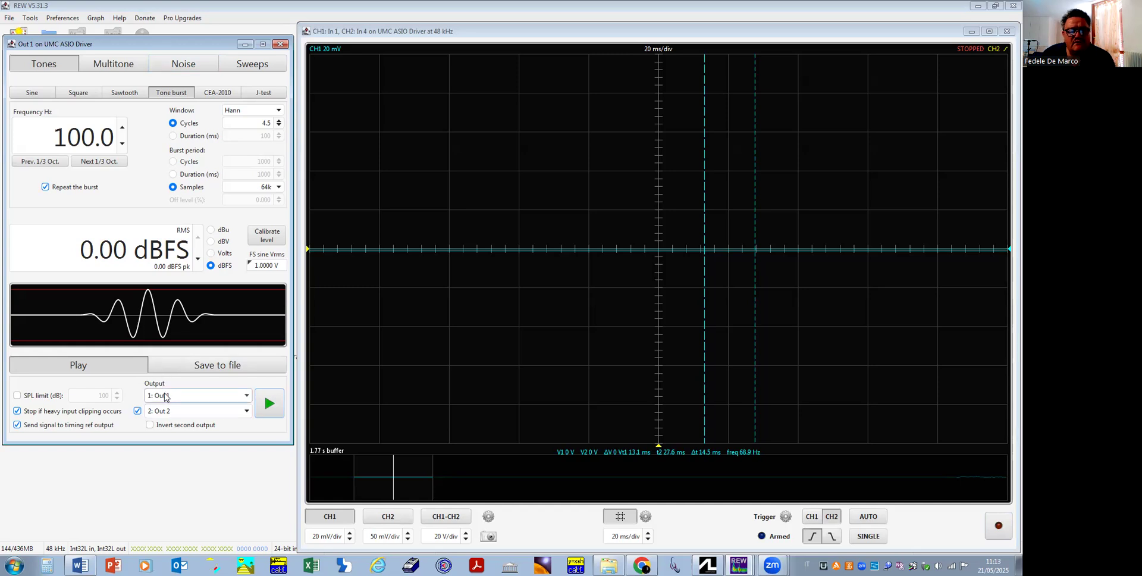
Switch the generator's second output to 4: Out 4 and back to 2: Out 2
click(244, 415)
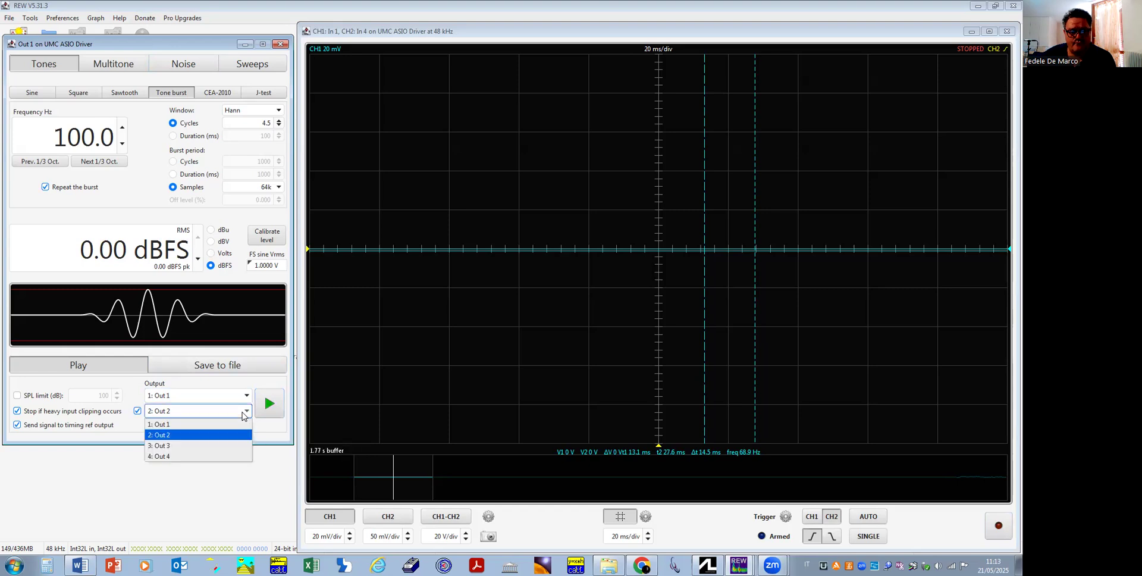
click(244, 416)
click(245, 415)
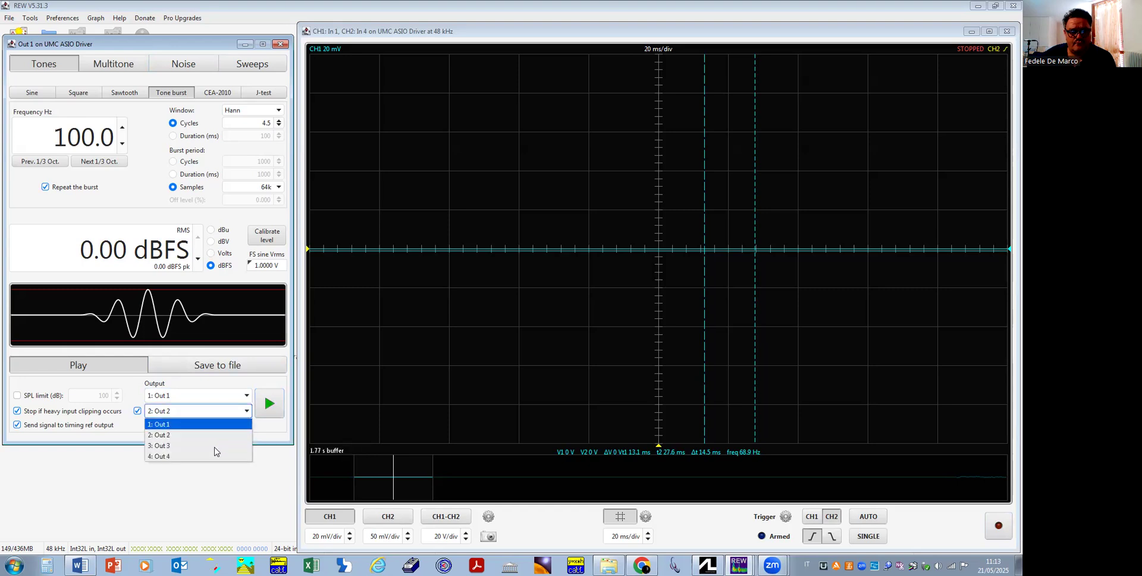
click(212, 456)
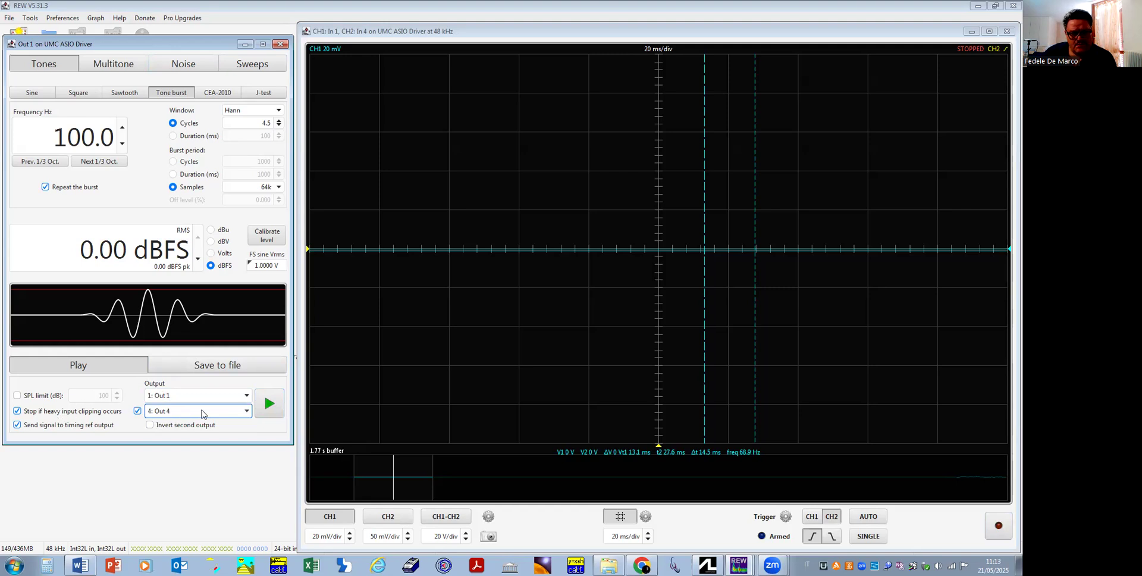
click(203, 413)
click(164, 433)
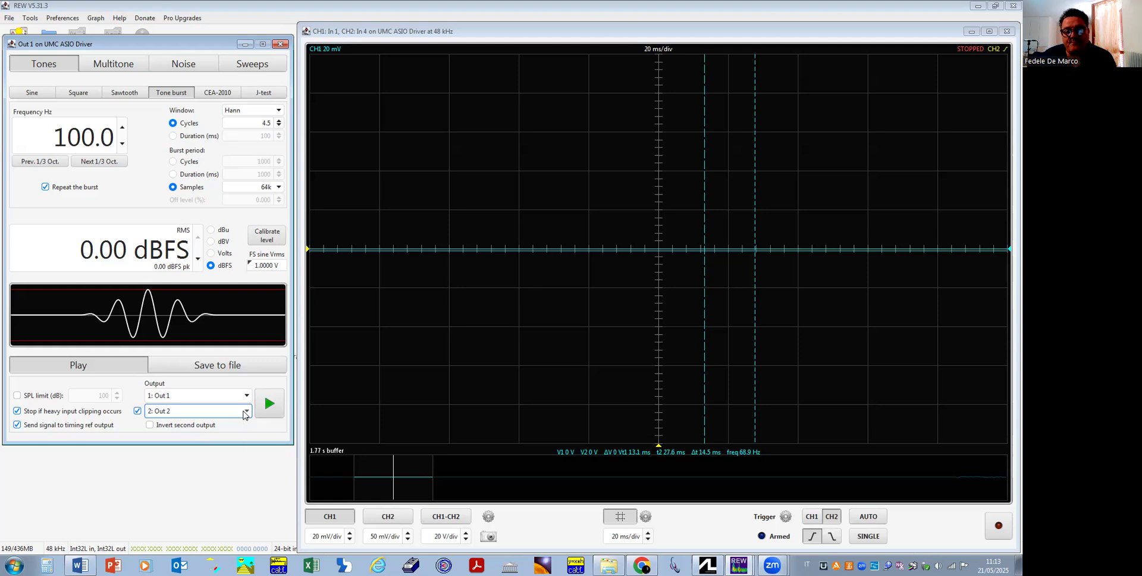
Play the repeating 100 Hz tone burst from the generator and start the scope capture
drag(496, 37, 493, 28)
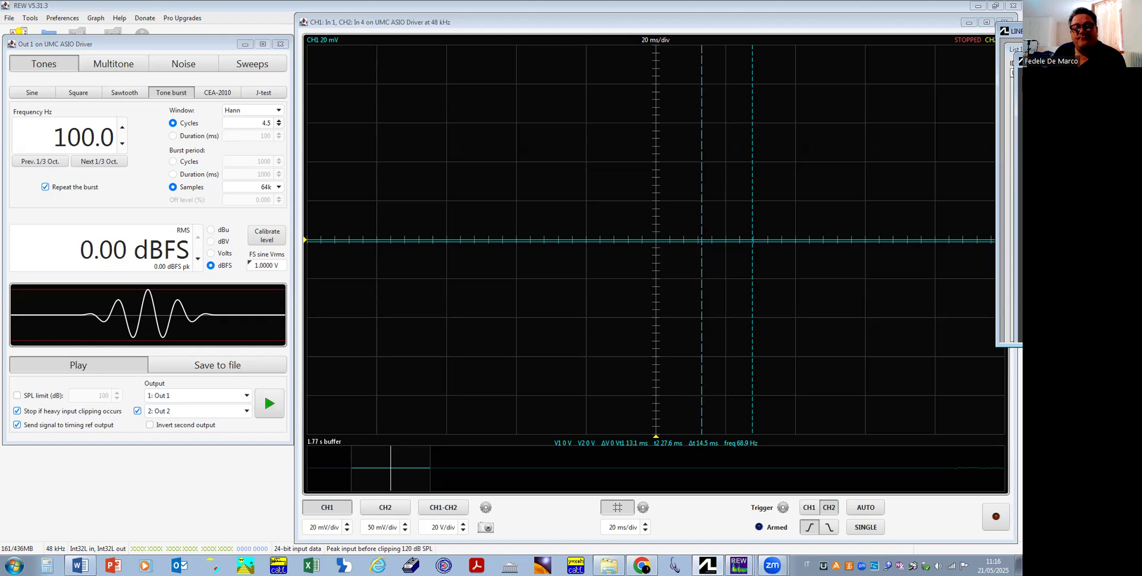
click(59, 132)
double_click(59, 132)
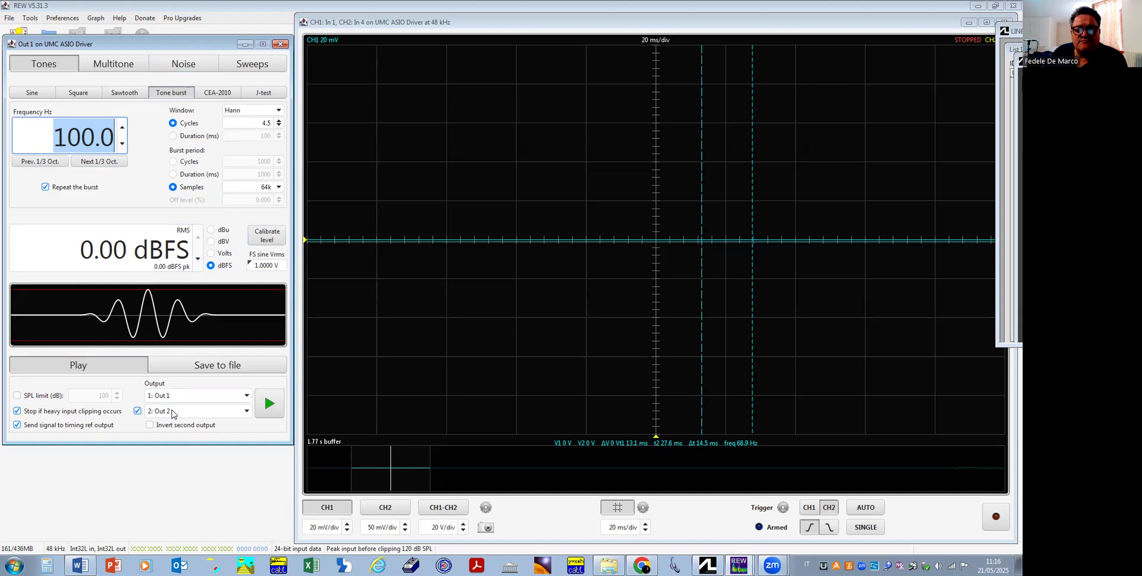
click(270, 405)
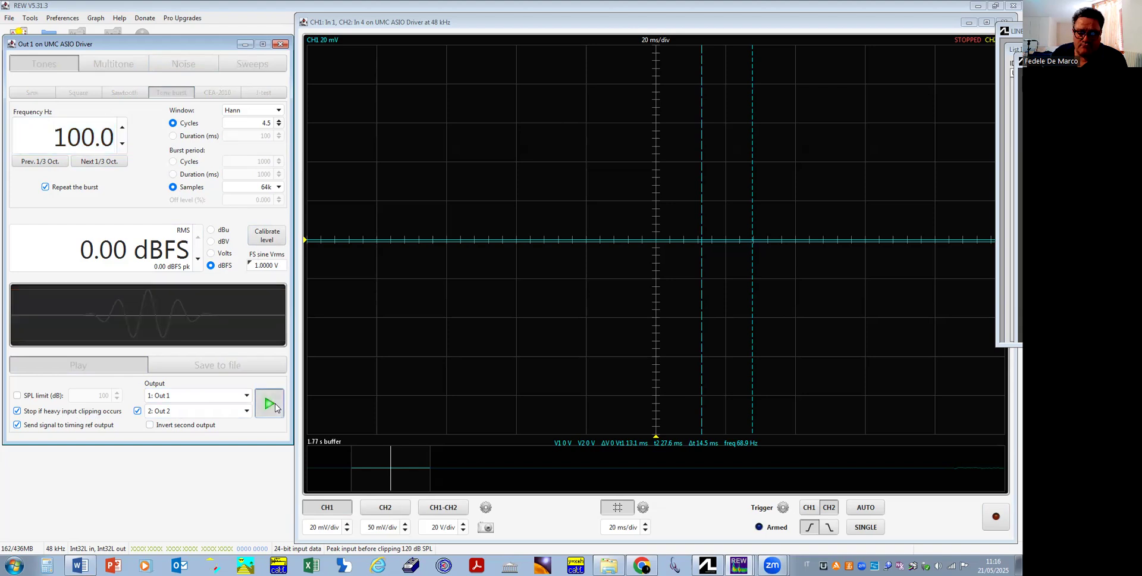
click(996, 516)
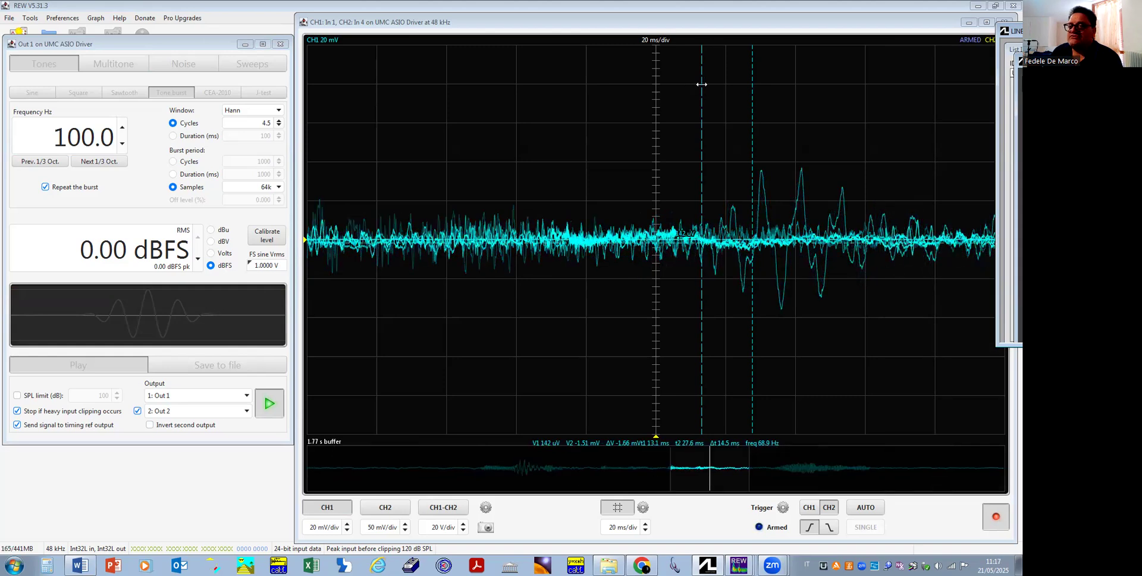
Place the scope's Cursor 1 at about 14.2 ms near the burst's beginning and turn Cursor 2 off
click(679, 84)
mouse_move(679, 84)
mouse_down()
mouse_move(633, 86)
mouse_move(721, 86)
mouse_move(712, 86)
mouse_up()
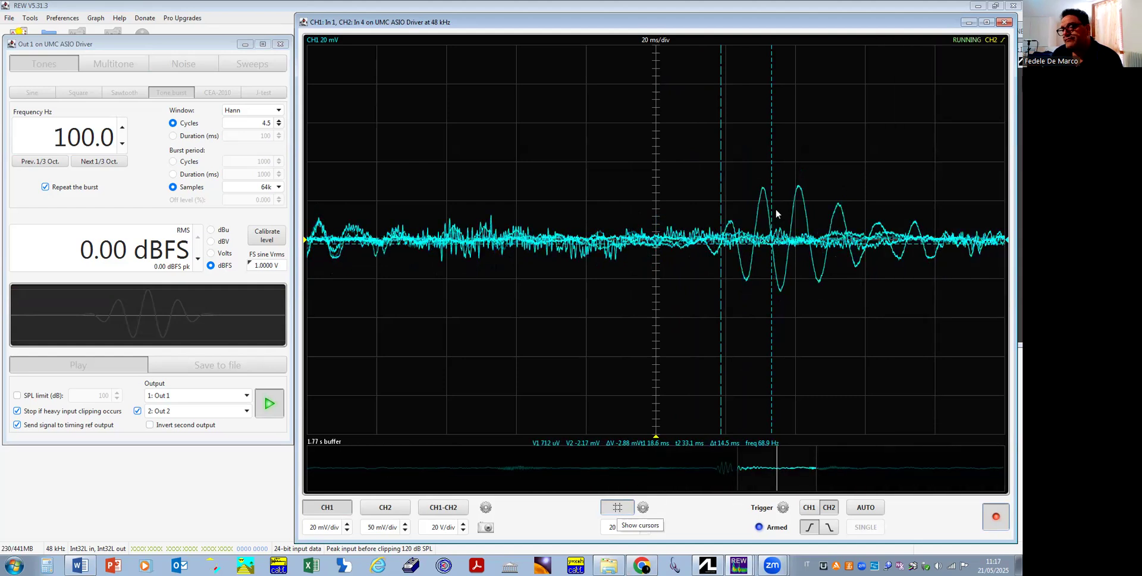
drag(723, 166, 700, 165)
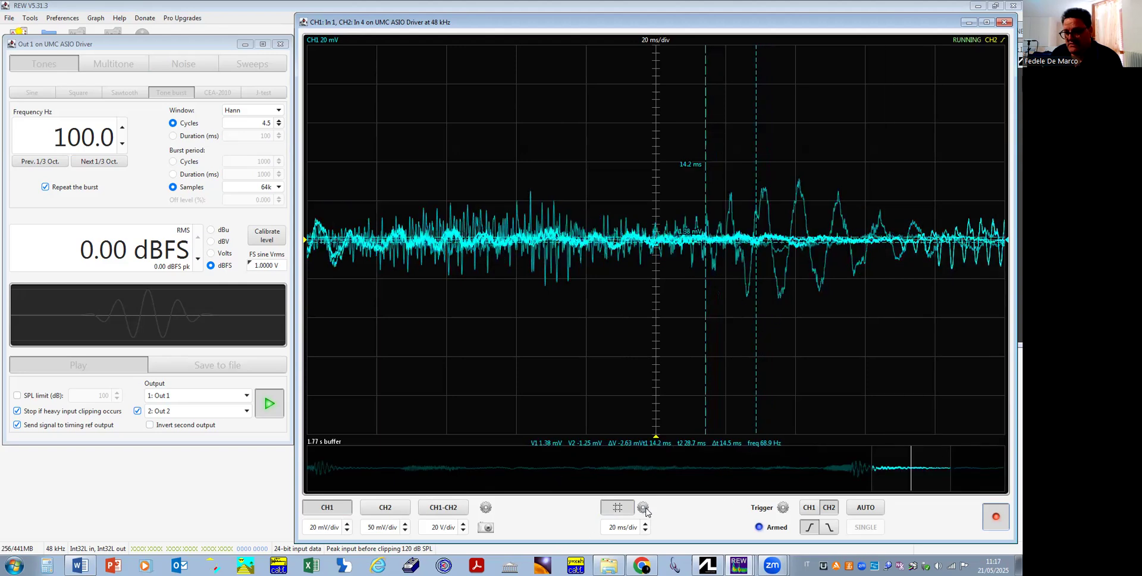
click(643, 507)
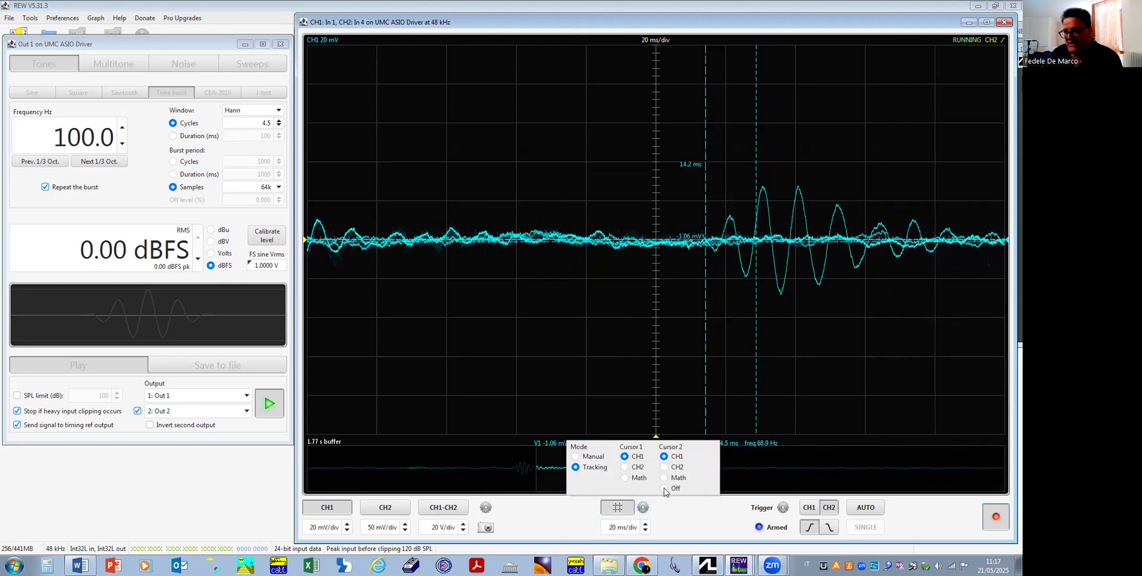
click(664, 488)
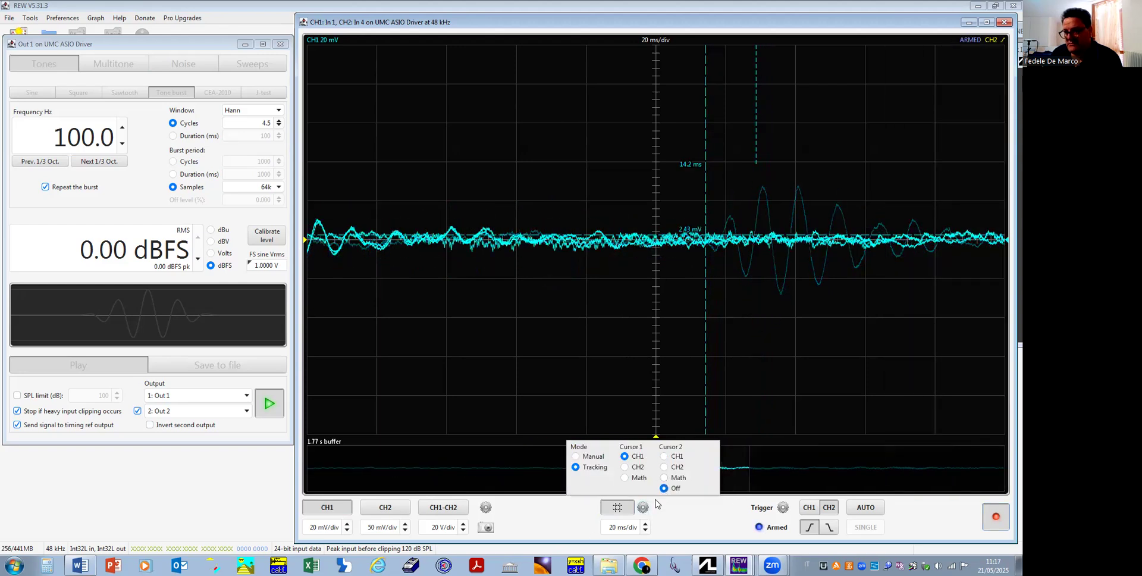
Fine-tune Cursor 1 to the onset of the captured burst, at about 11.0 ms
click(697, 149)
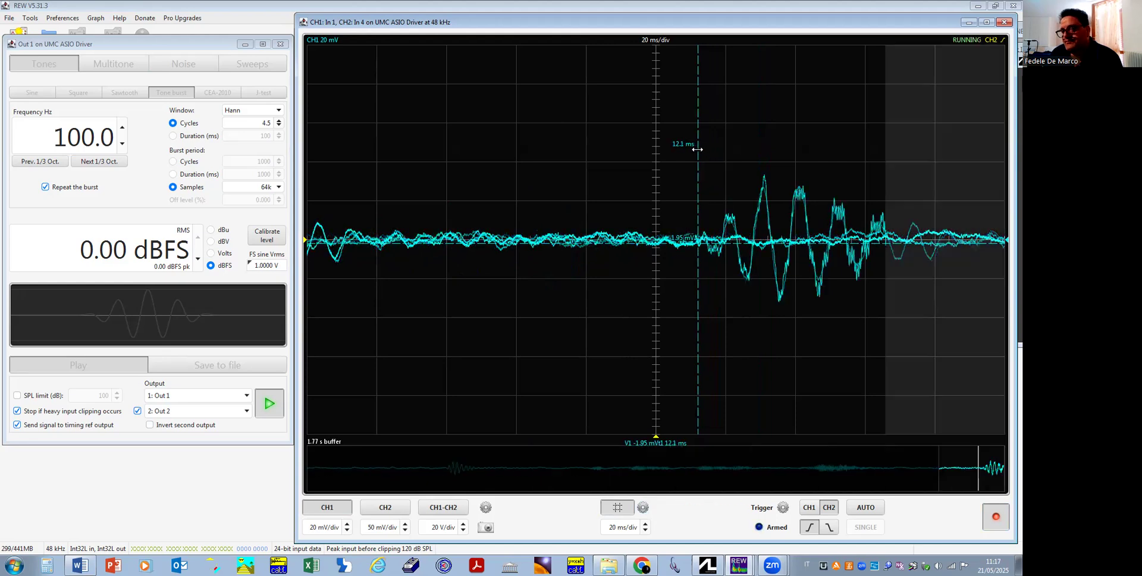
drag(697, 149, 700, 150)
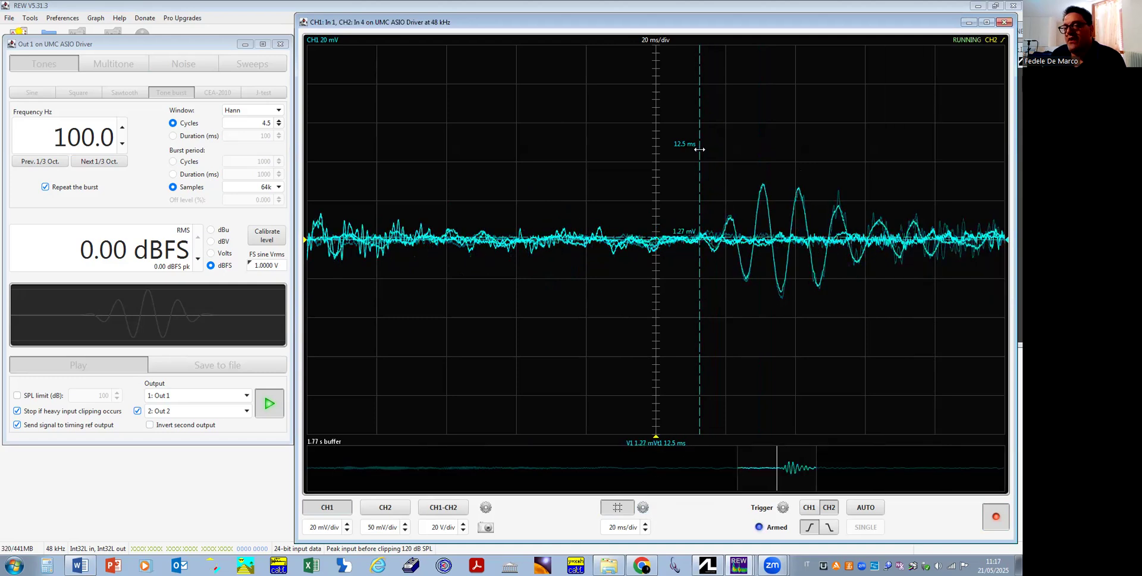
drag(700, 149, 700, 148)
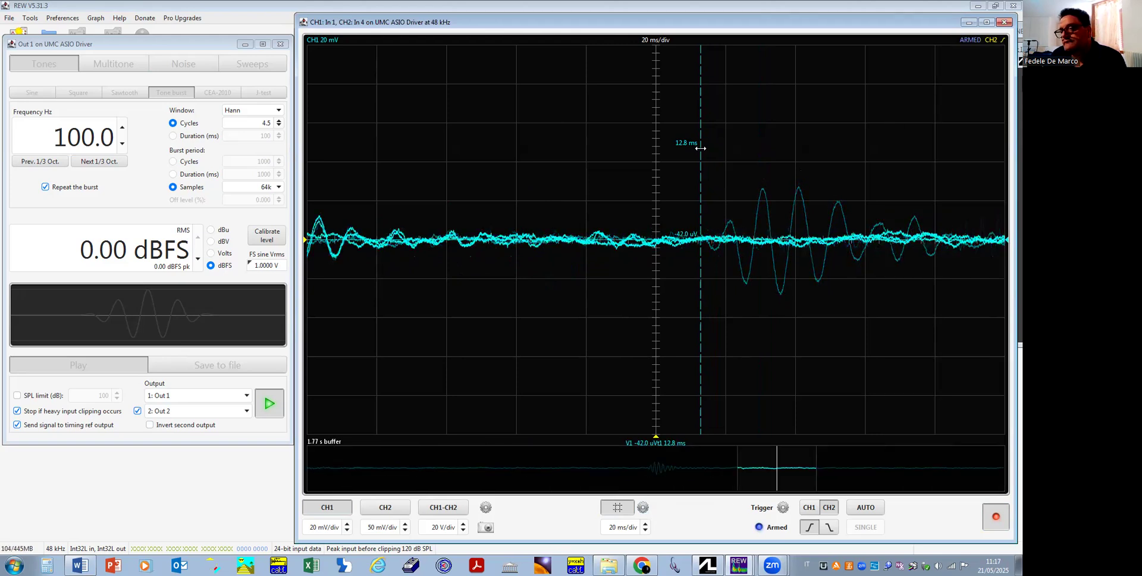
drag(699, 147, 694, 149)
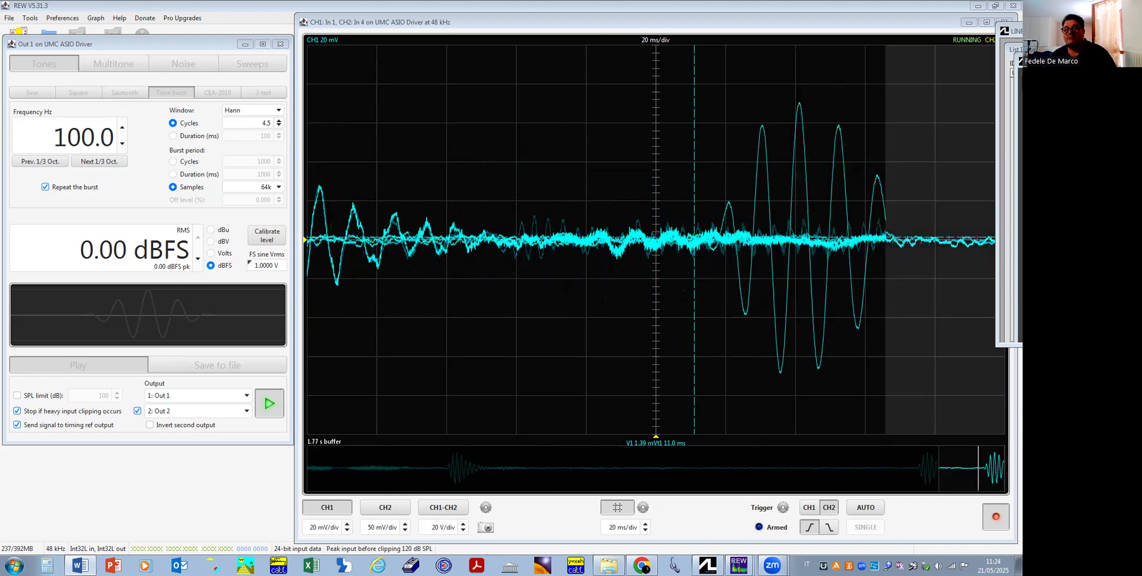
Lower the scope and generator windows to uncover the main toolbar, keeping them side by side
click(468, 29)
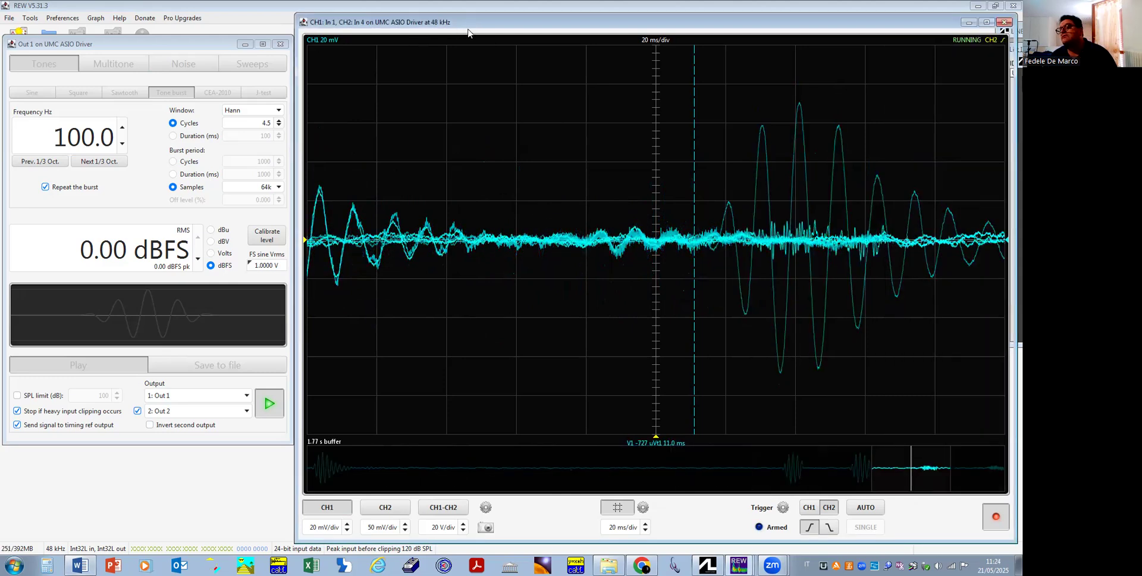
drag(468, 28, 465, 66)
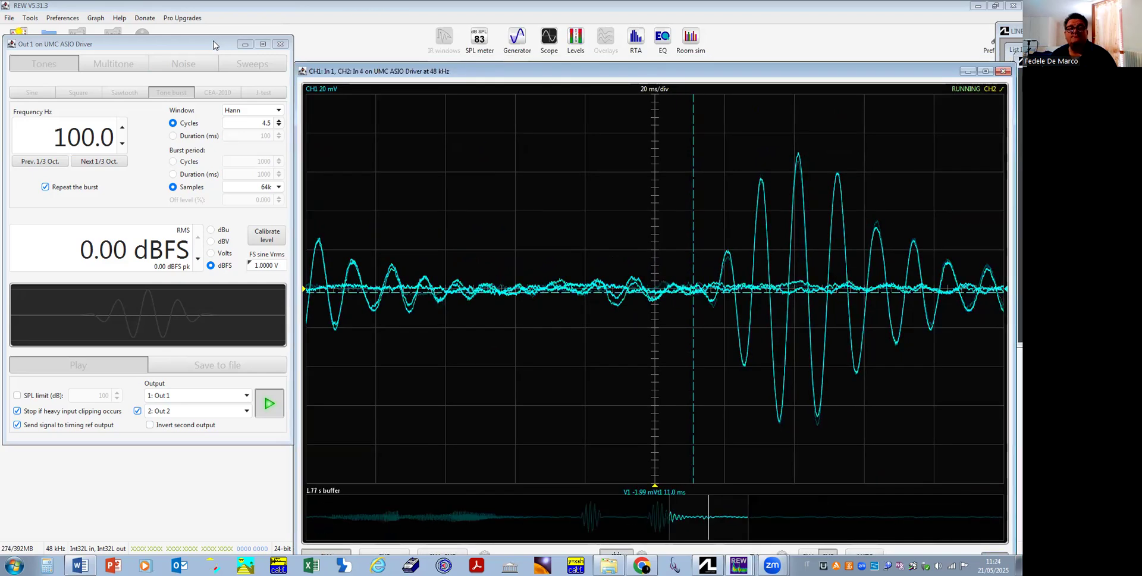
drag(215, 46, 214, 71)
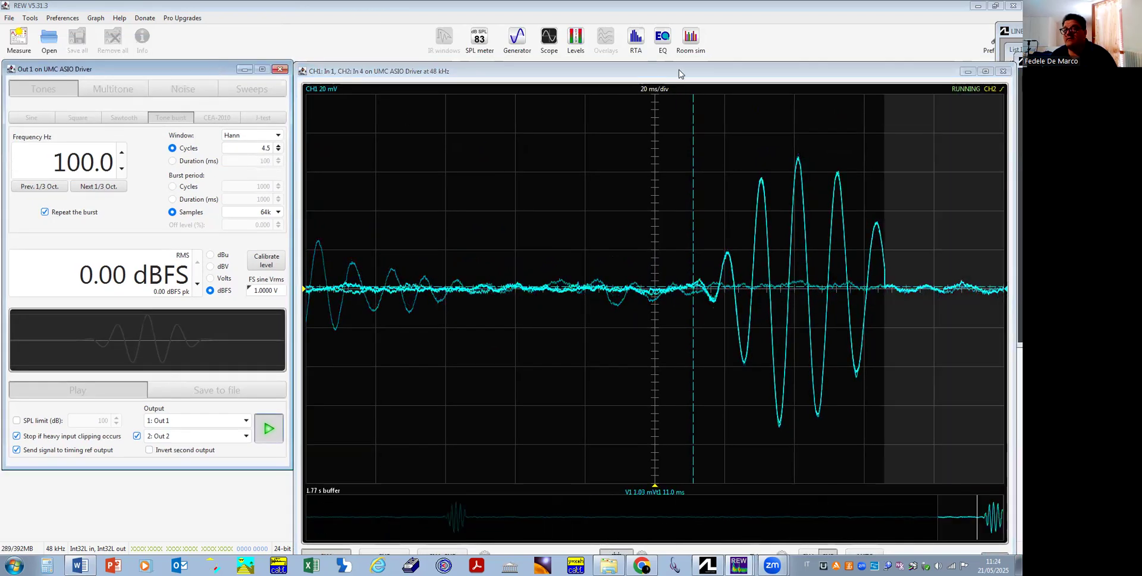
drag(680, 71, 677, 64)
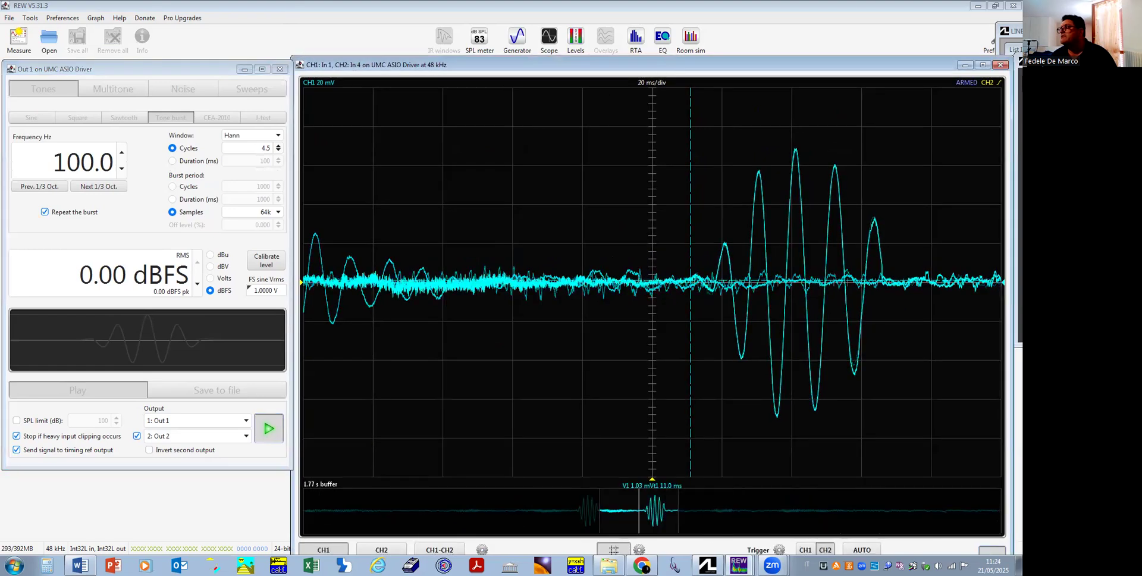